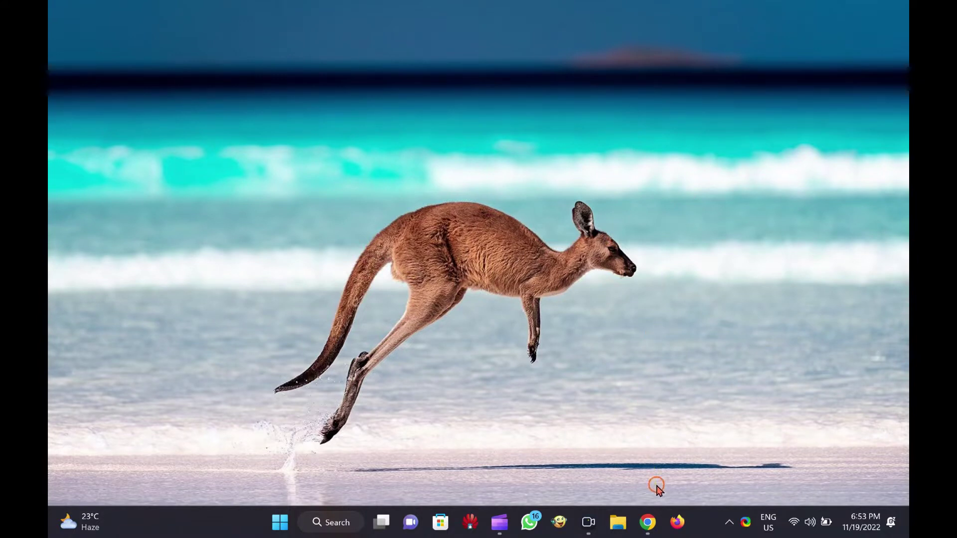
Pull up the article on enabling network adapters, select its title, and minimize the browser
left_click(647, 521)
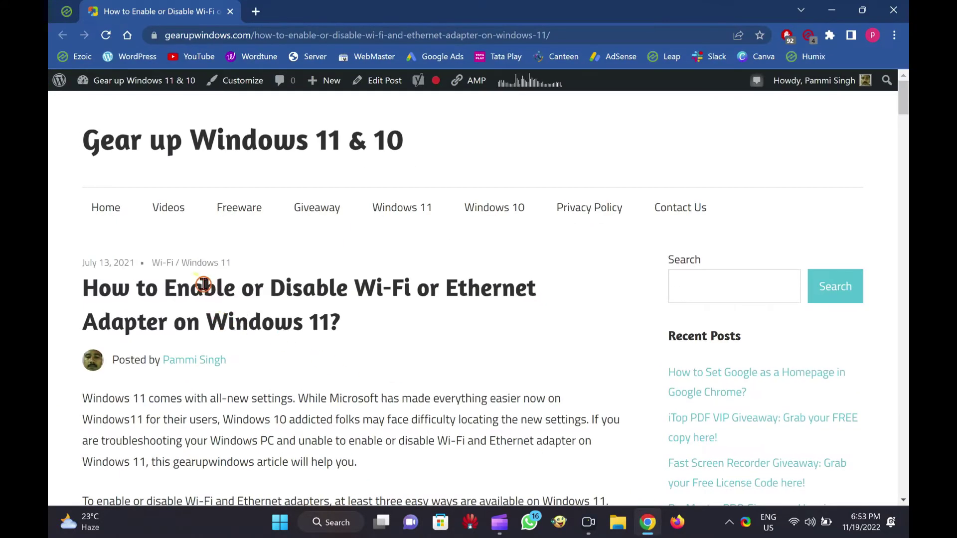
left_click_drag(82, 285, 330, 324)
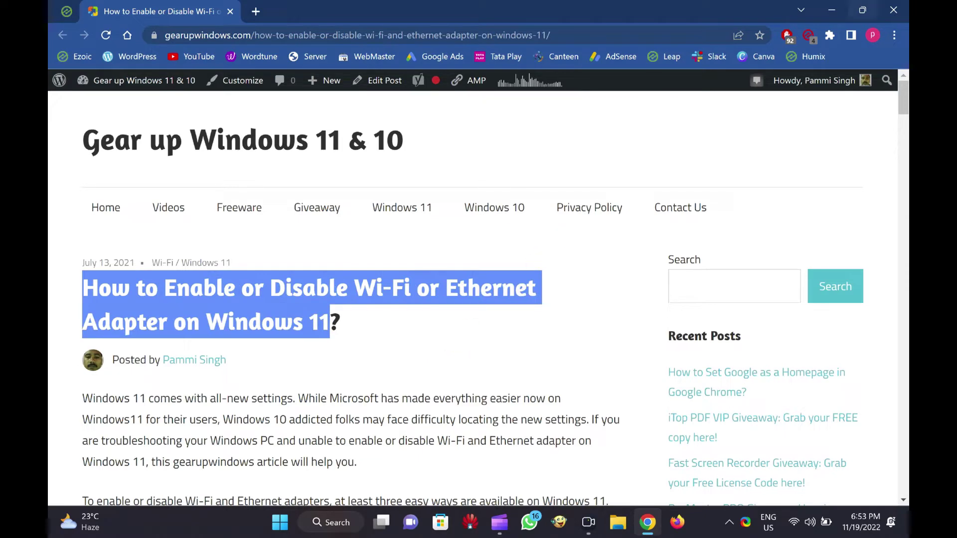
left_click(832, 10)
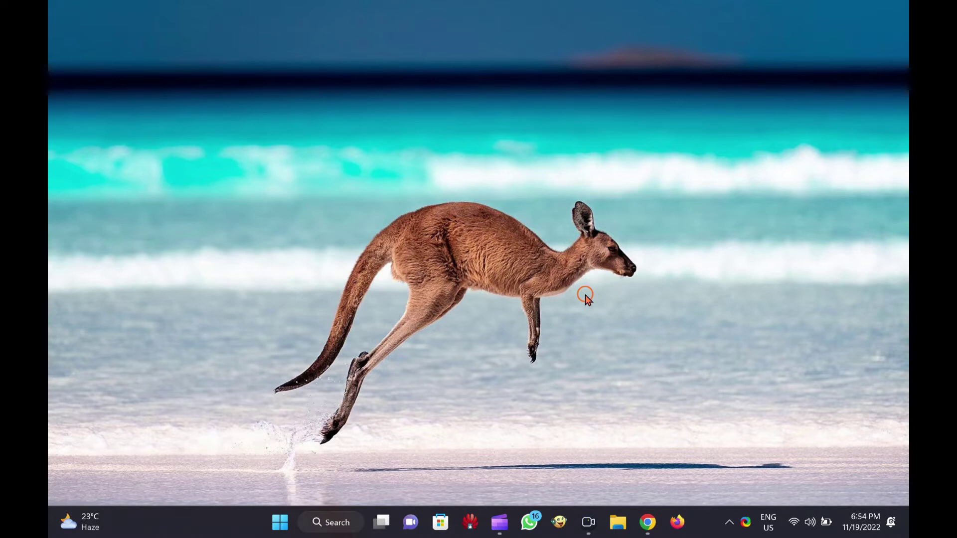
Open Settings to Network & internet > Advanced network settings listing the adapters
key("super+i")
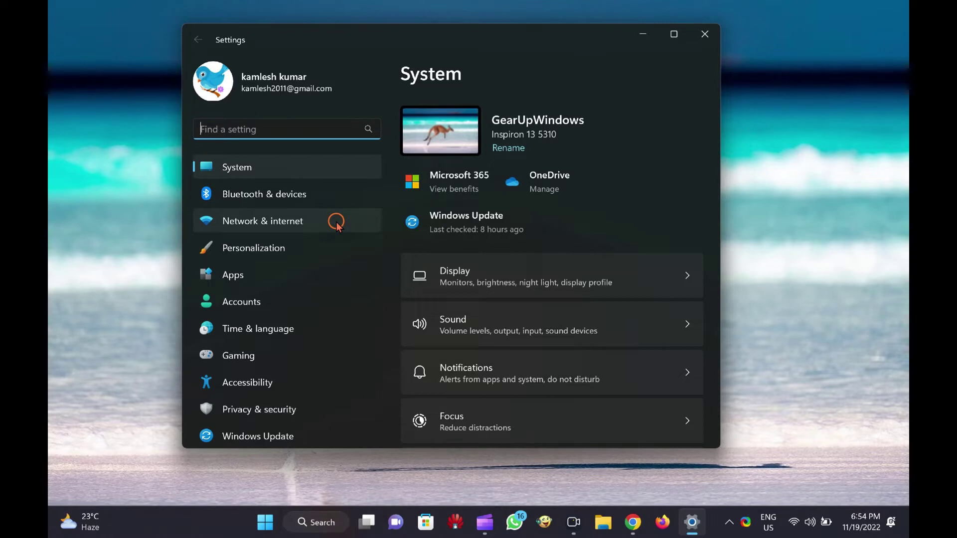
left_click(336, 221)
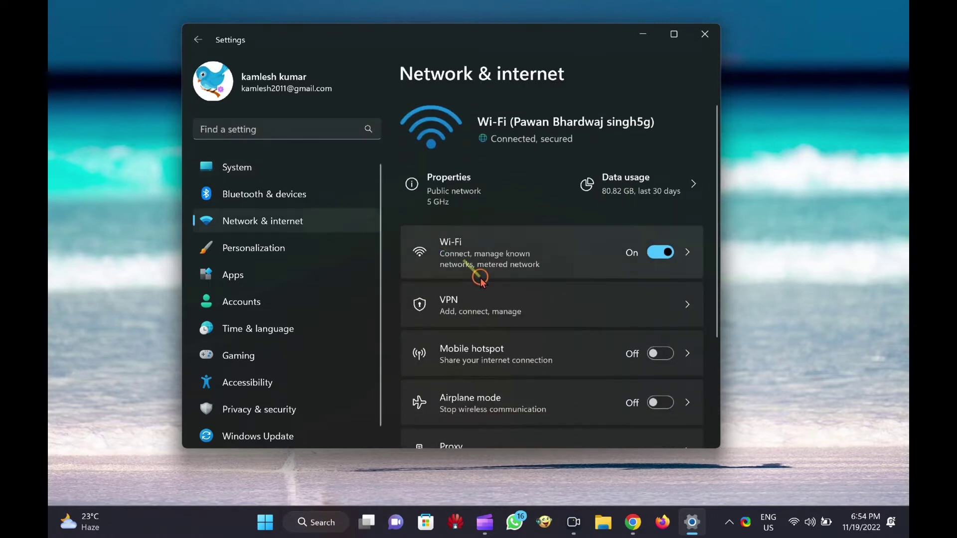
scroll(480, 279, "down", 3)
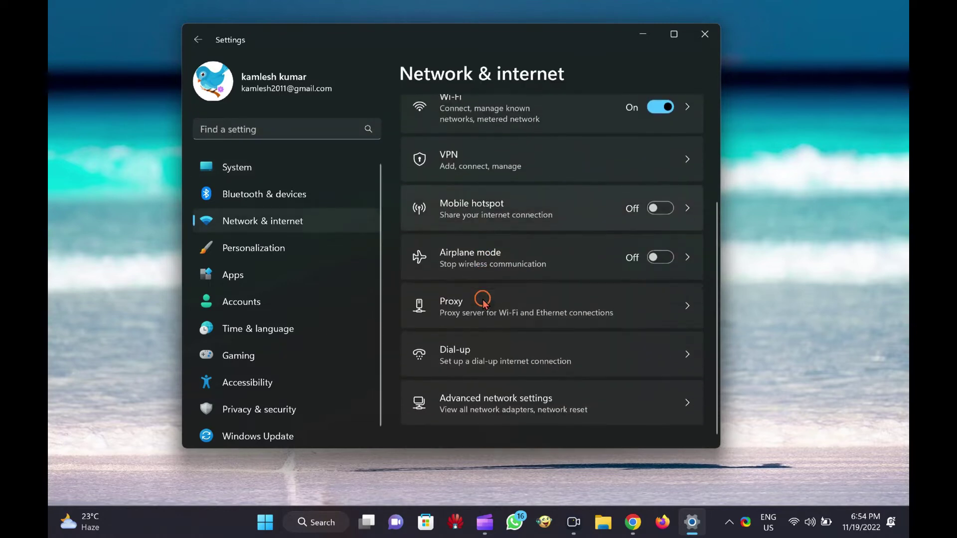
left_click(620, 399)
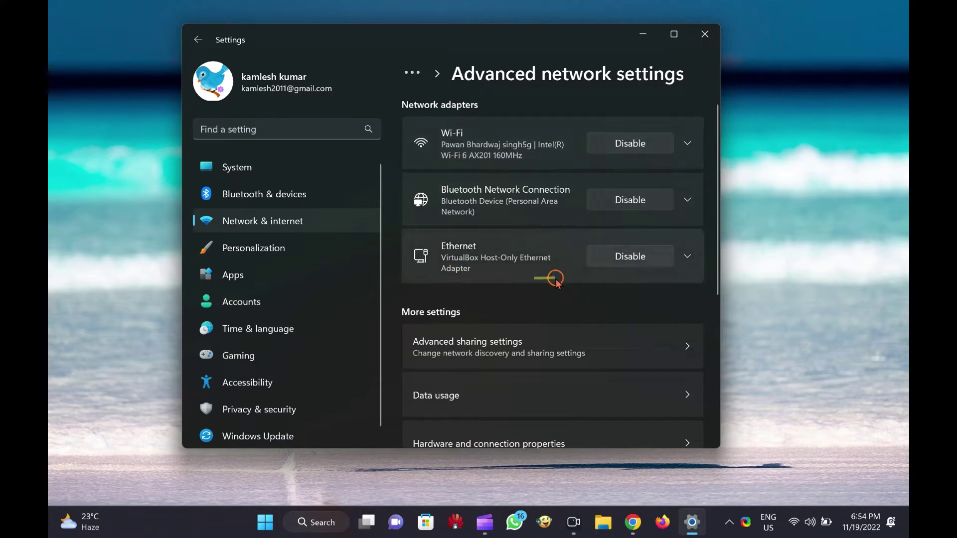
Disable and re-enable the Ethernet adapter twice, leaving it enabled
left_click(620, 255)
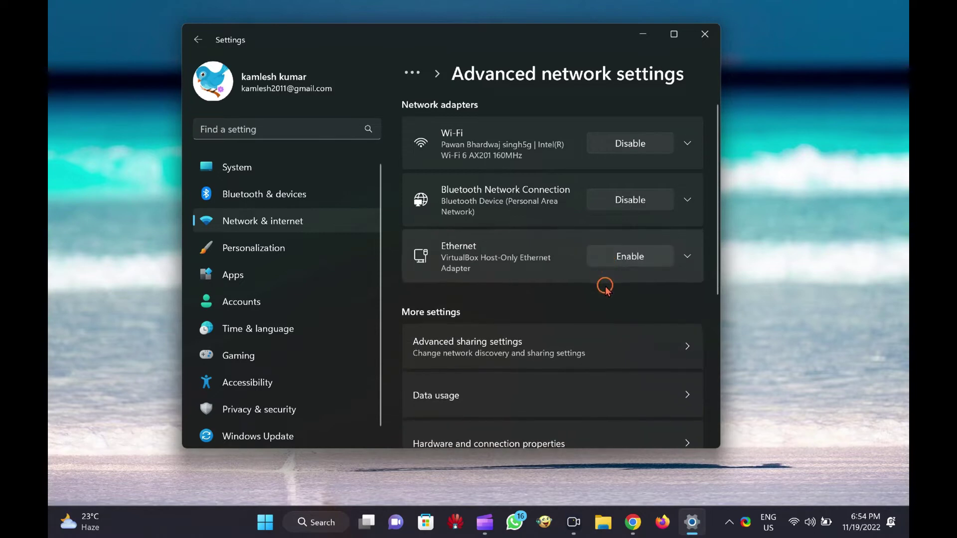
left_click(632, 257)
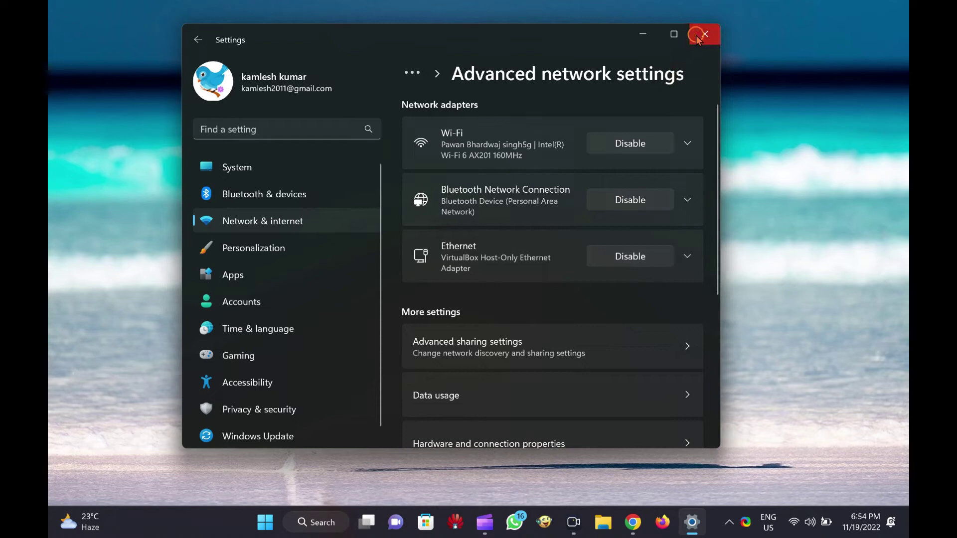
left_click(625, 257)
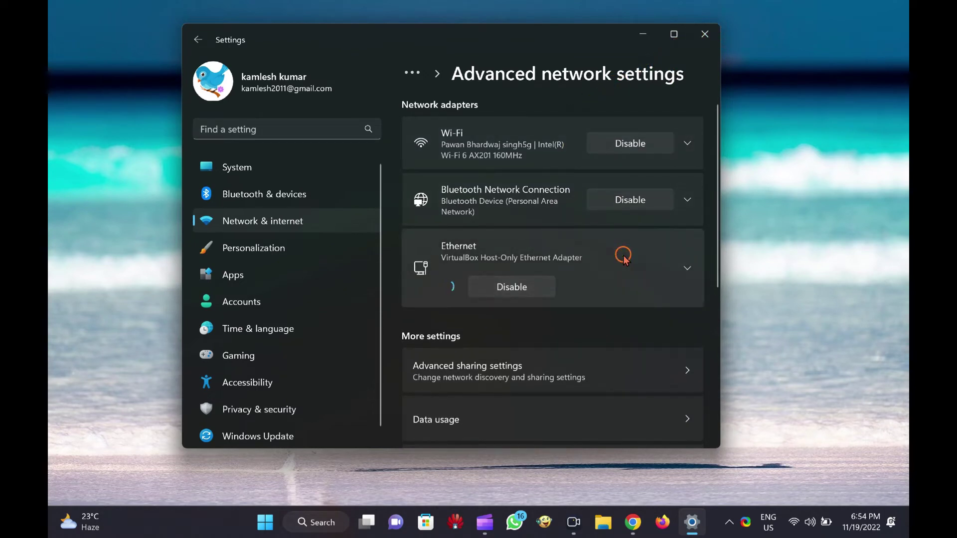
left_click(626, 256)
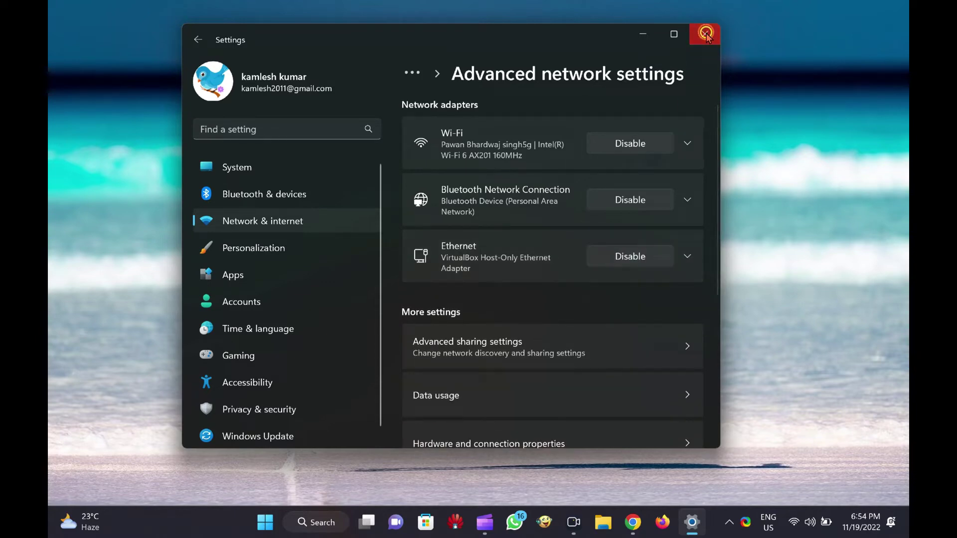
Close the Settings window to return to the kangaroo wallpaper desktop
left_click(706, 34)
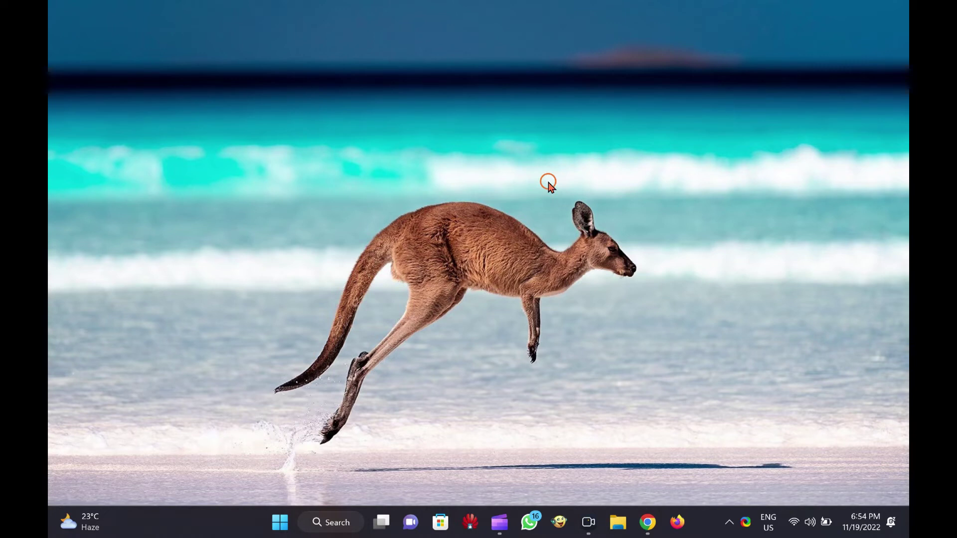
Launch Control Panel from Run and go to Network and Internet > Network and Sharing Center
key("super+r")
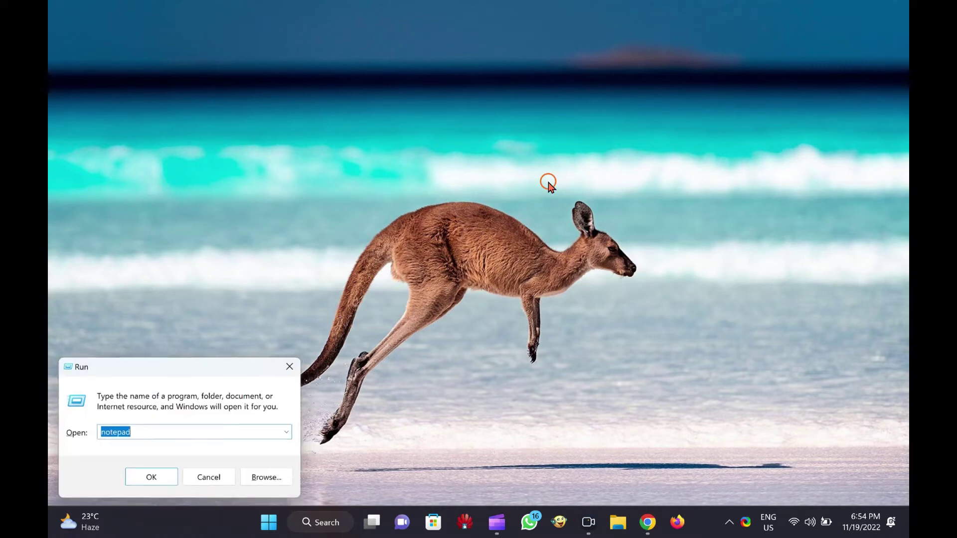
type("con")
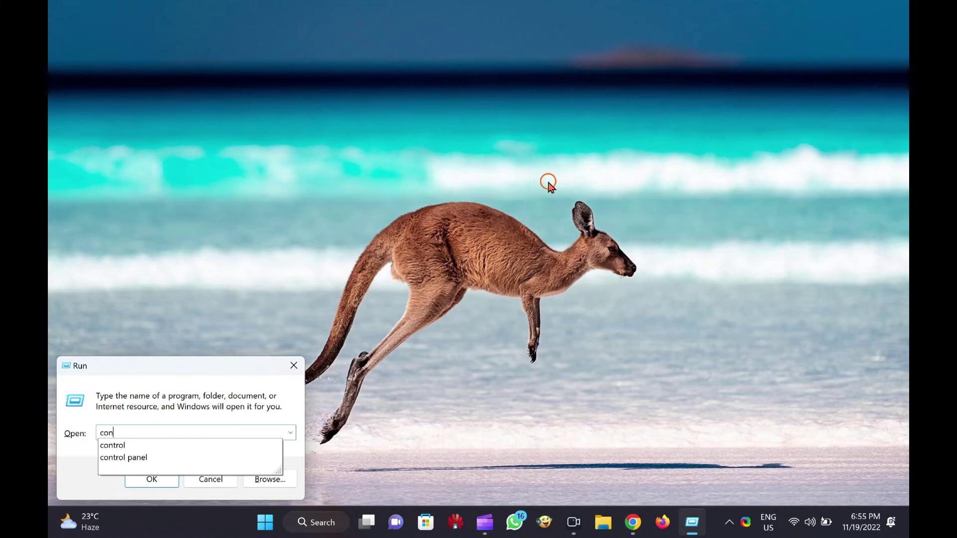
key("Down")
key("Down")
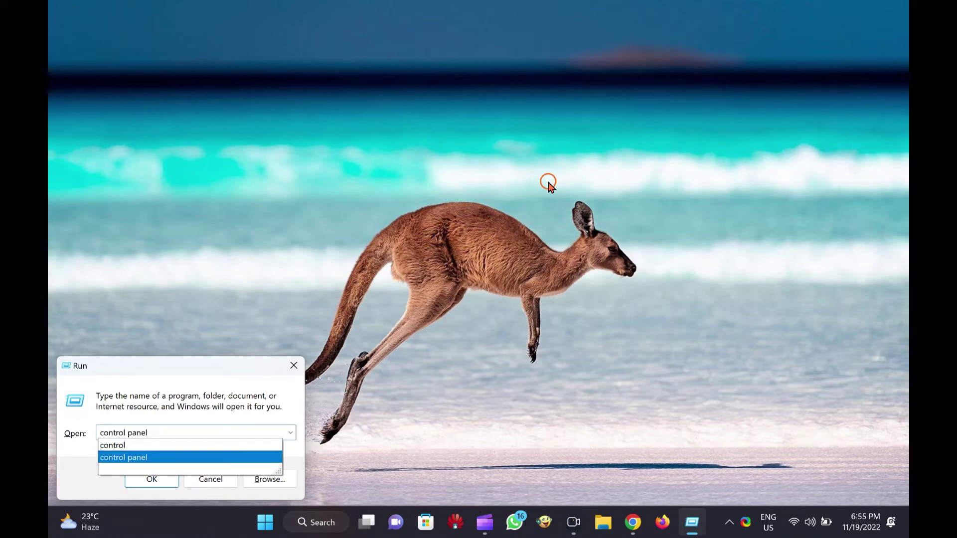
left_click(141, 394)
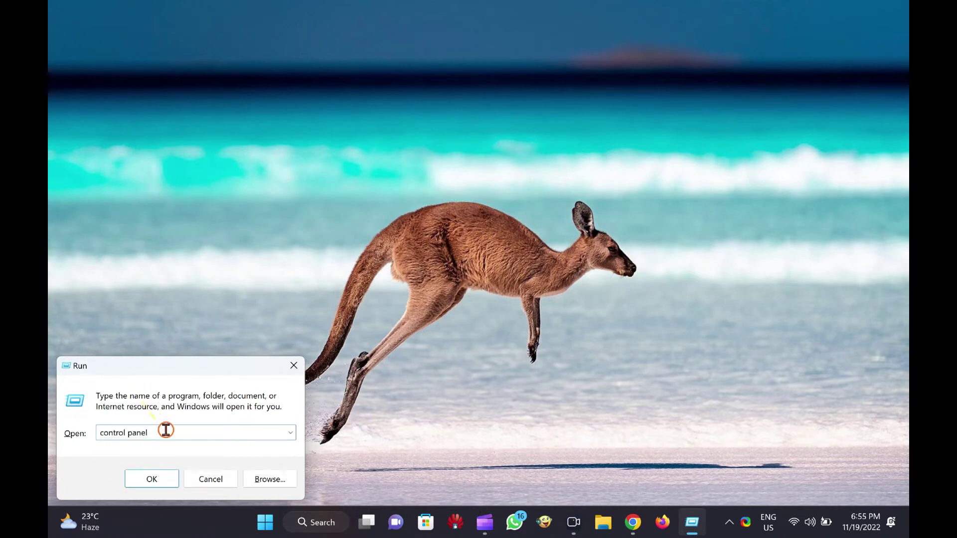
left_click(166, 481)
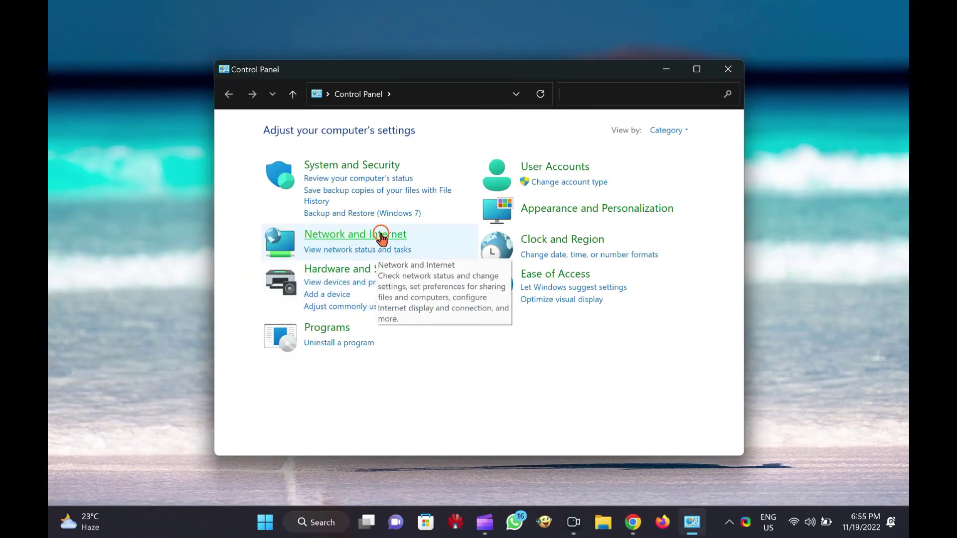
left_click(382, 234)
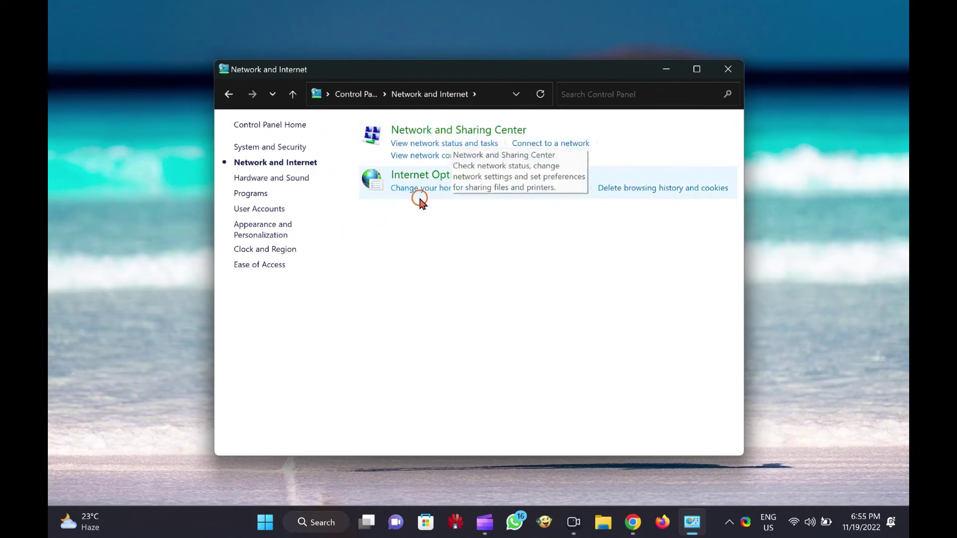
left_click(459, 131)
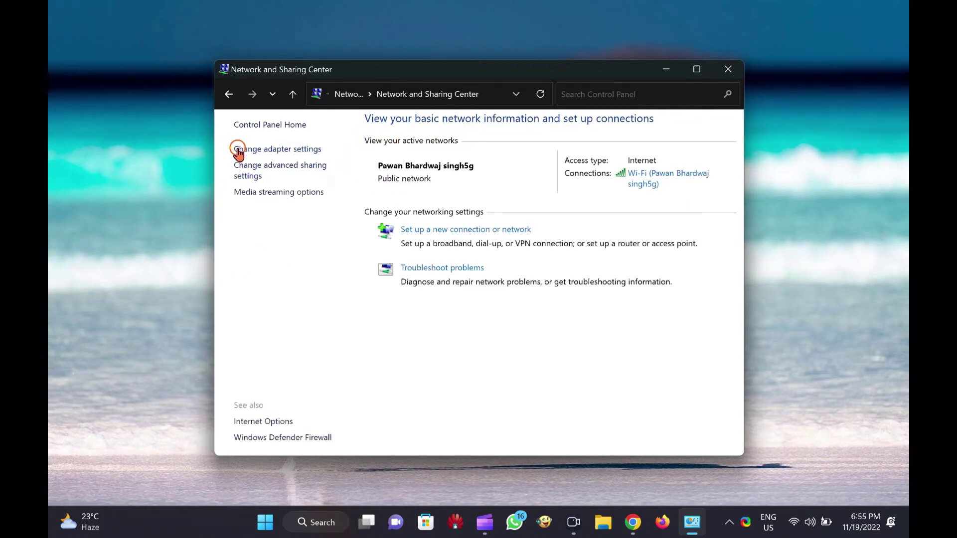
Disable then re-enable the Ethernet connection in Network Connections, then close that window
left_click(258, 150)
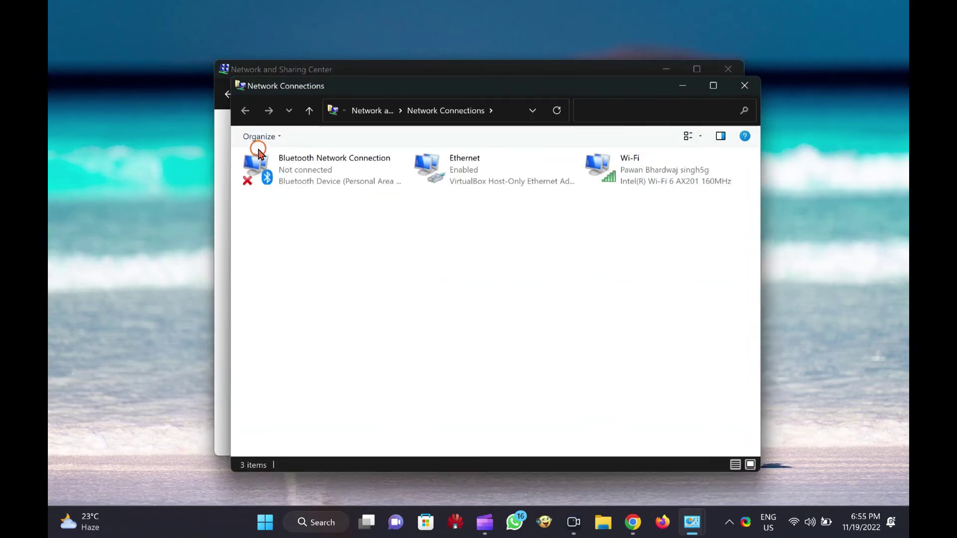
left_click(471, 174)
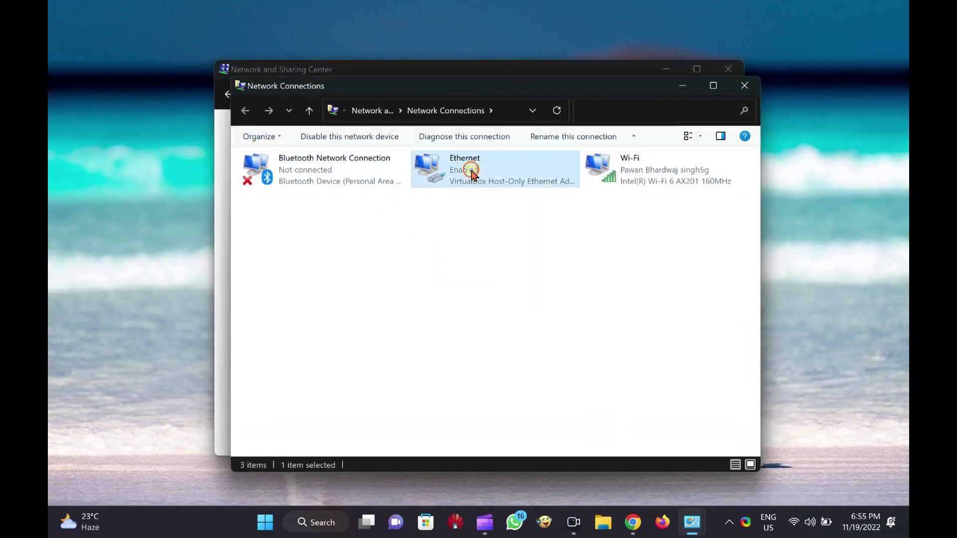
right_click(471, 173)
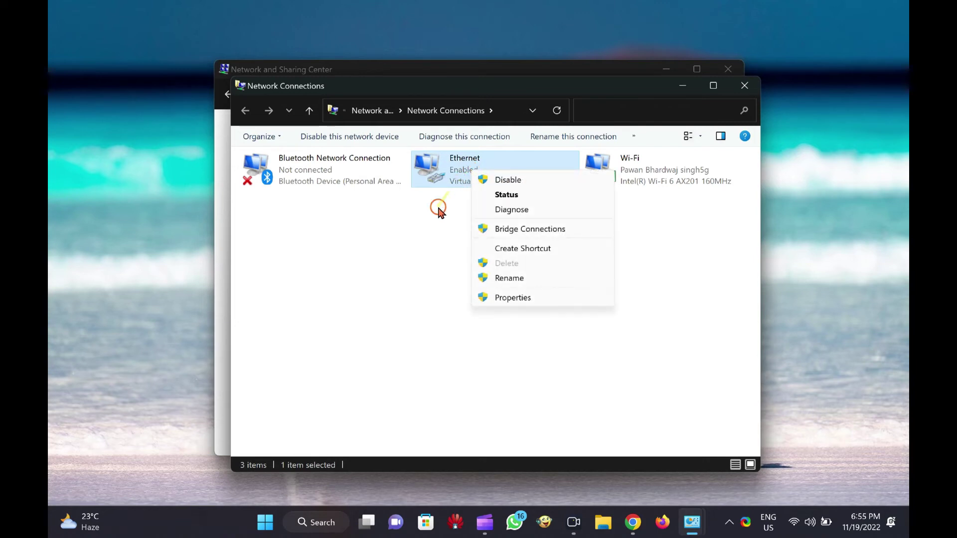
left_click(506, 181)
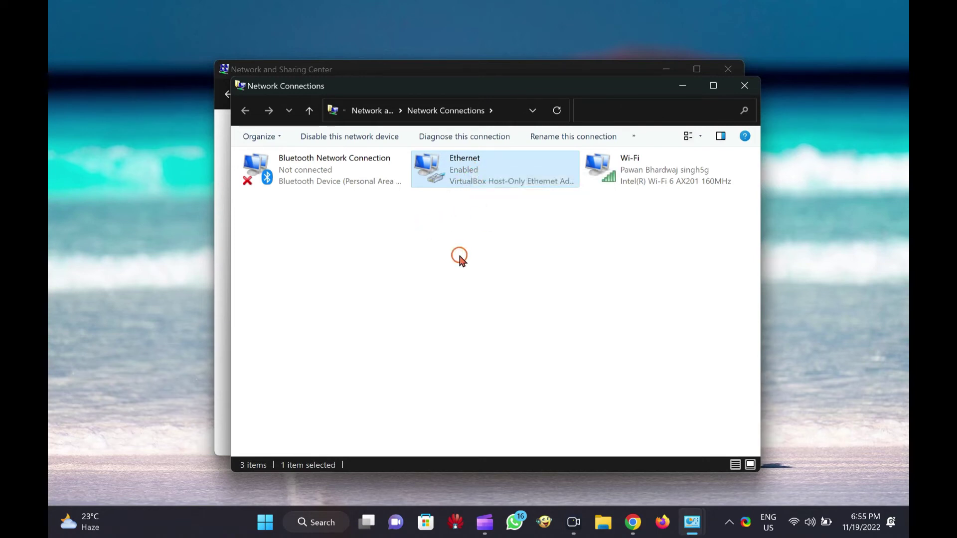
right_click(483, 183)
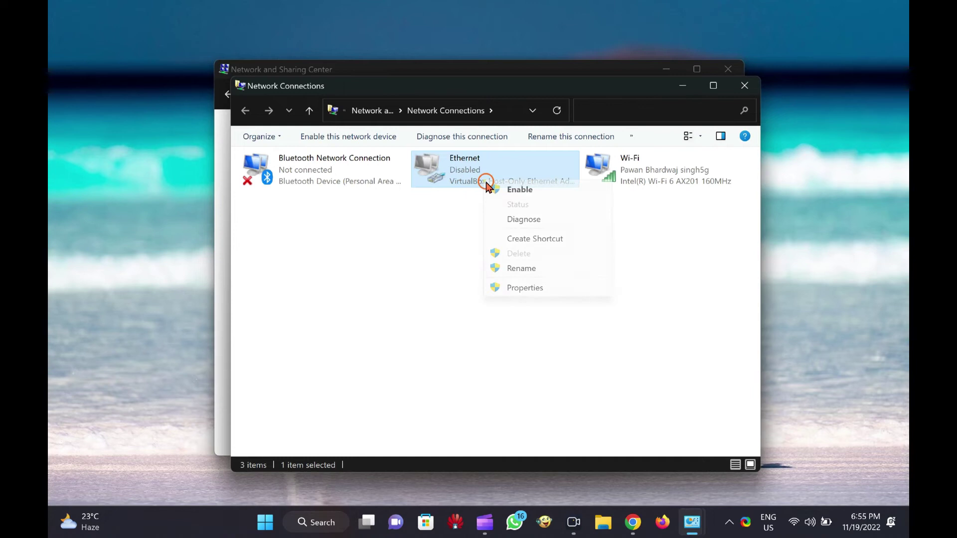
left_click(499, 192)
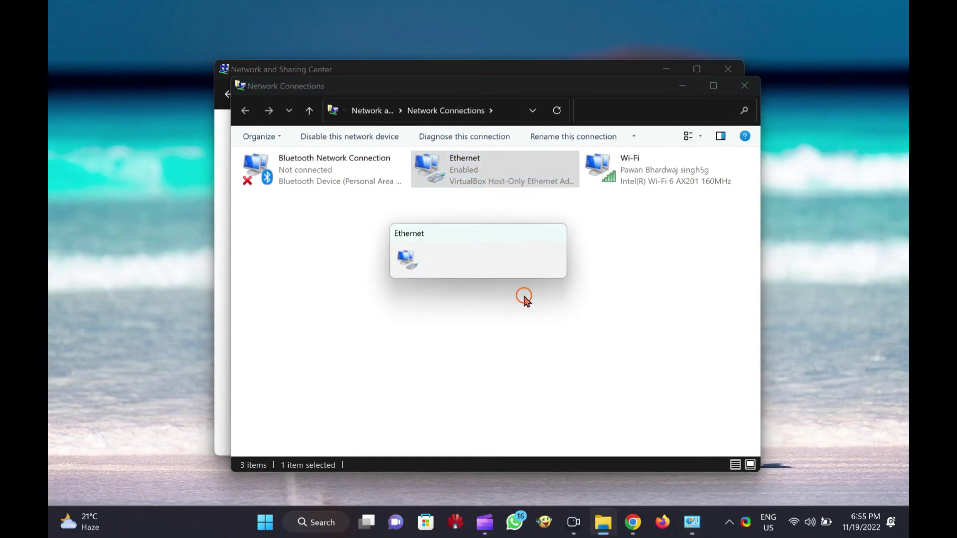
left_click(745, 86)
Close the Network and Sharing Center window, leaving only the desktop
left_click(728, 69)
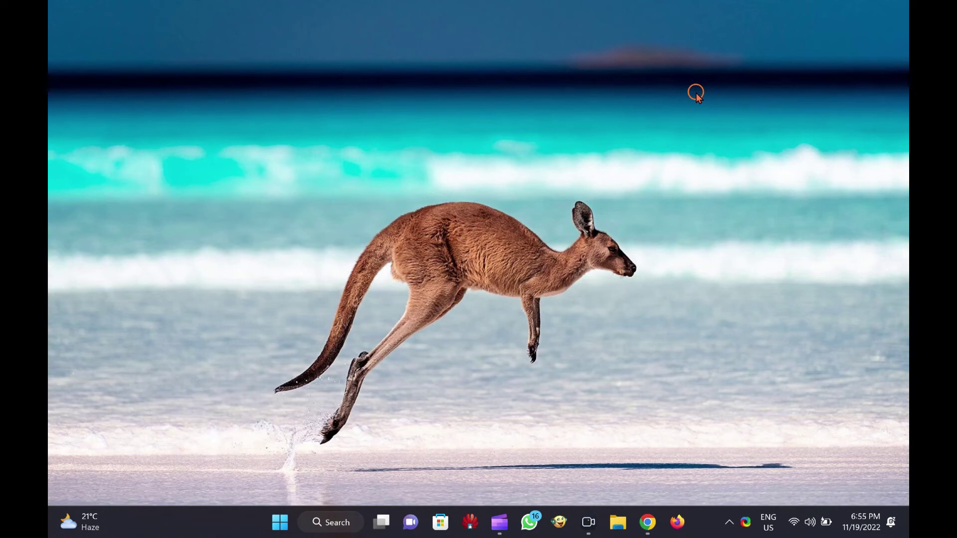
Open Device Manager by searching 'devic' from the taskbar search
left_click(280, 523)
type("devic")
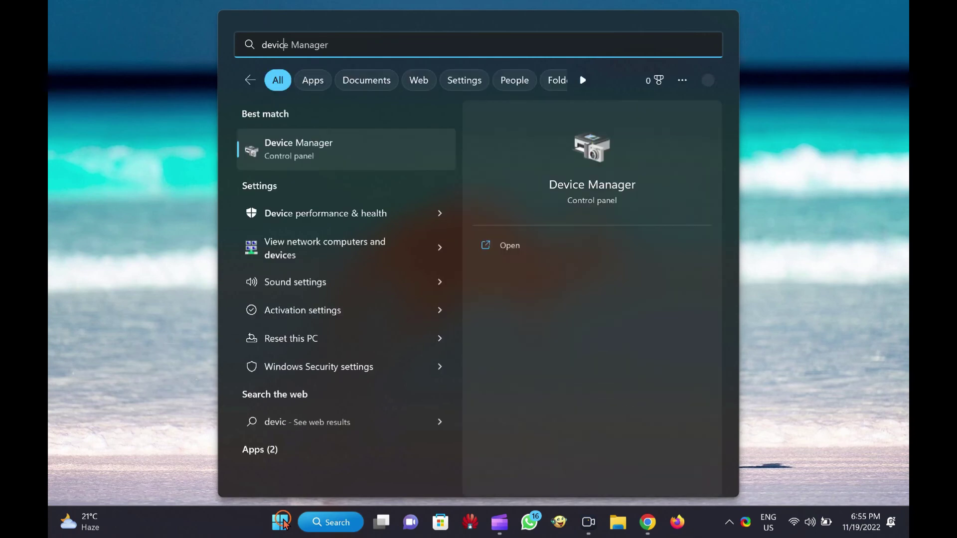
left_click(367, 149)
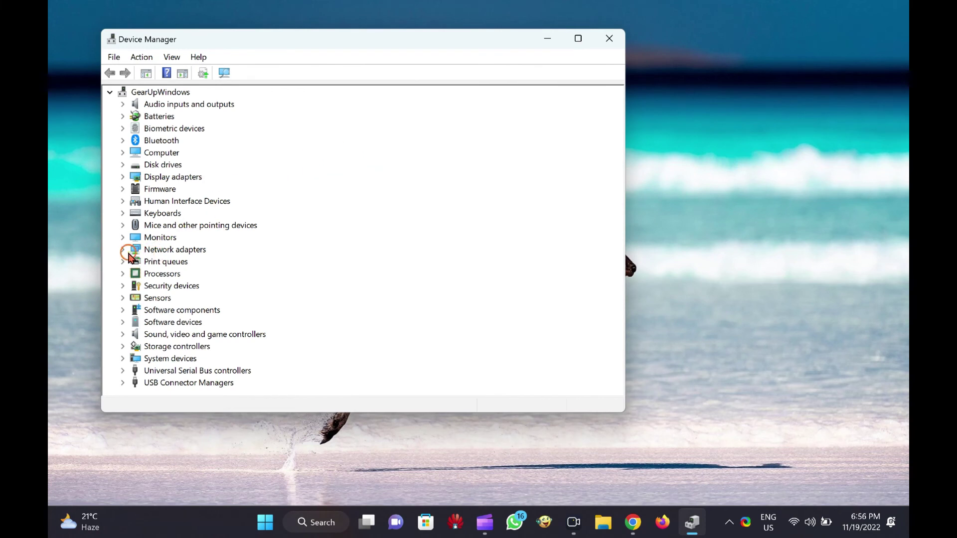
Disable the VirtualBox Host-Only Ethernet Adapter under Network adapters, confirming with Yes
left_click(123, 250)
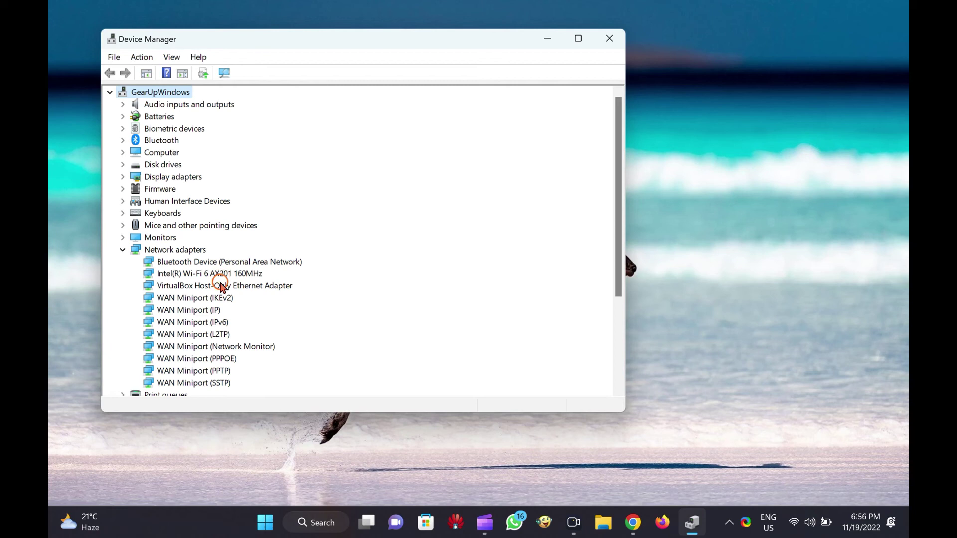
left_click(221, 287)
right_click(221, 287)
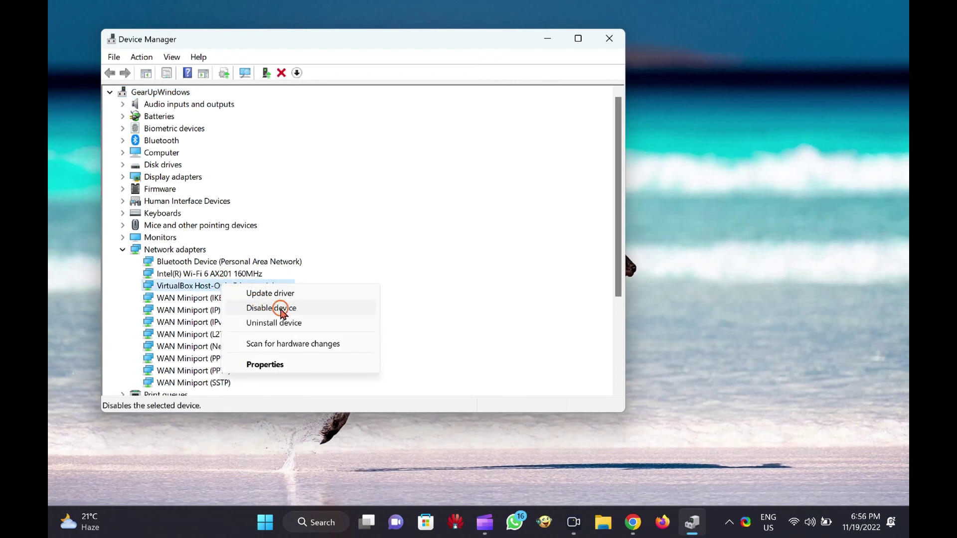
left_click(282, 309)
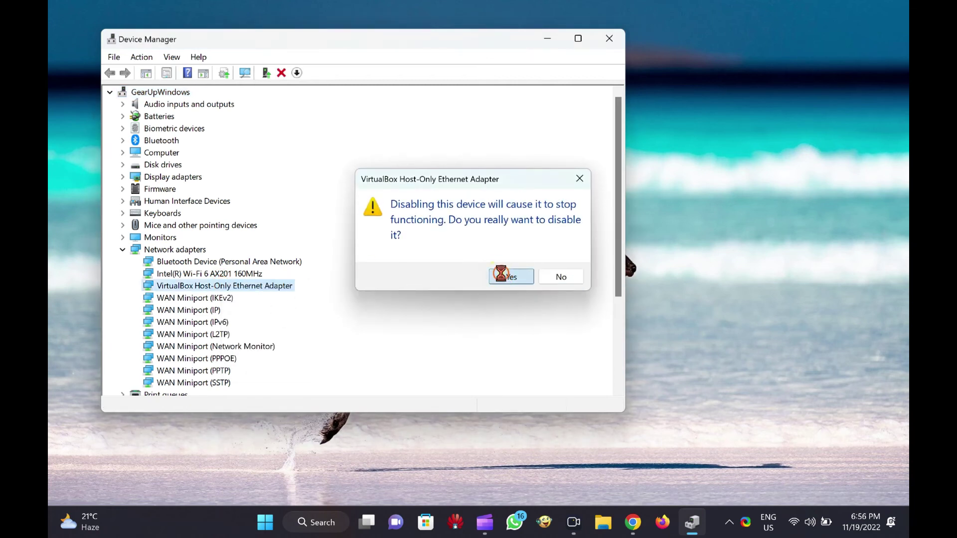
left_click(508, 275)
right_click(280, 288)
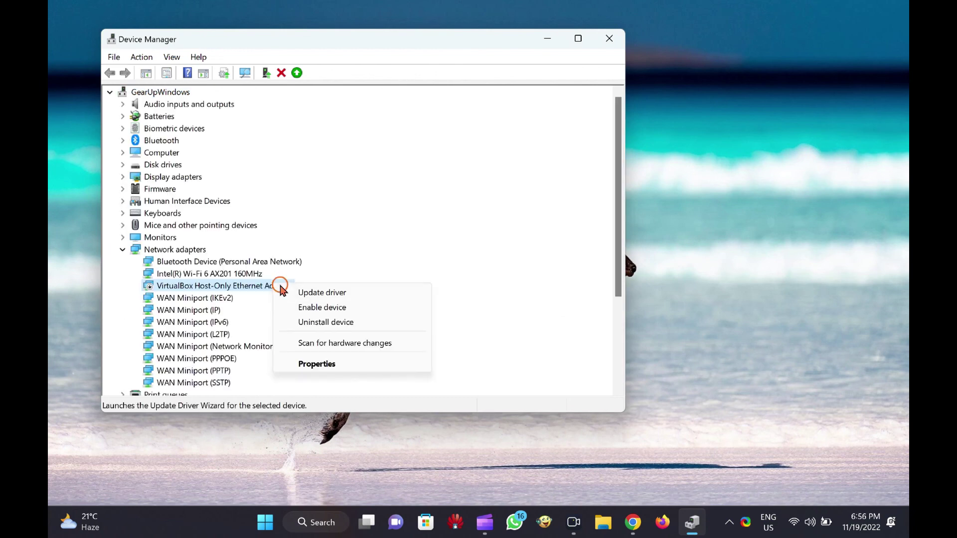